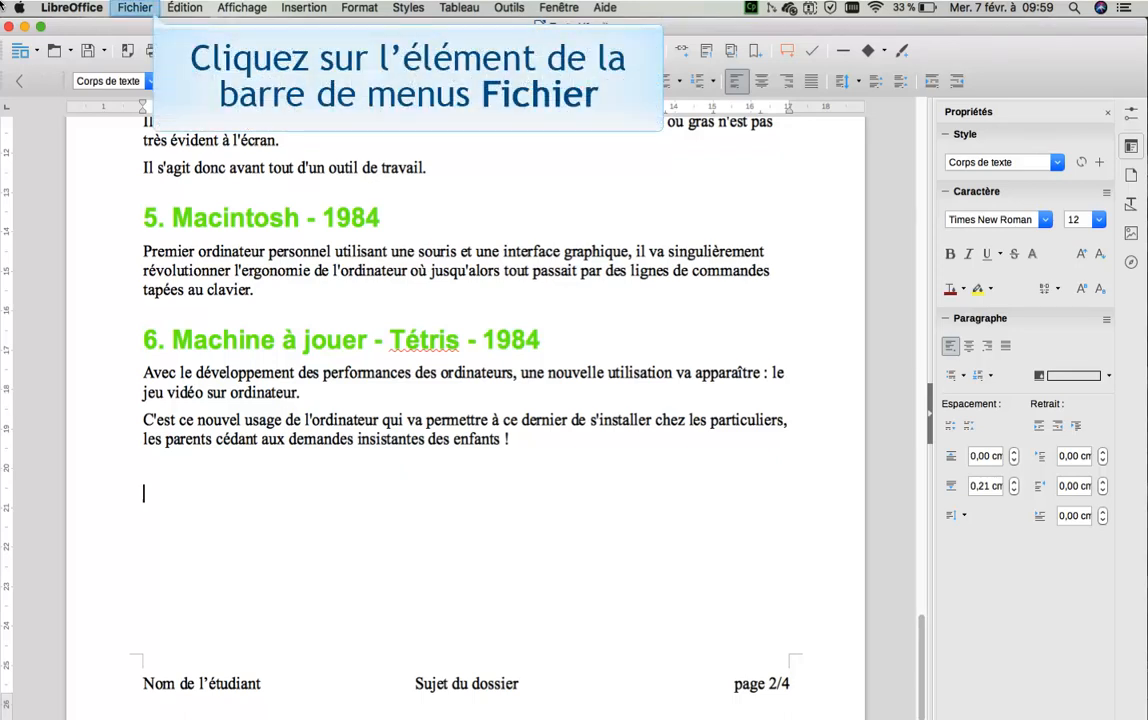
Step: Save a new version of the document with the comment "Version de départ du document" and close the versions dialog
{"action": "left_click", "coordinate": [131, 10]}
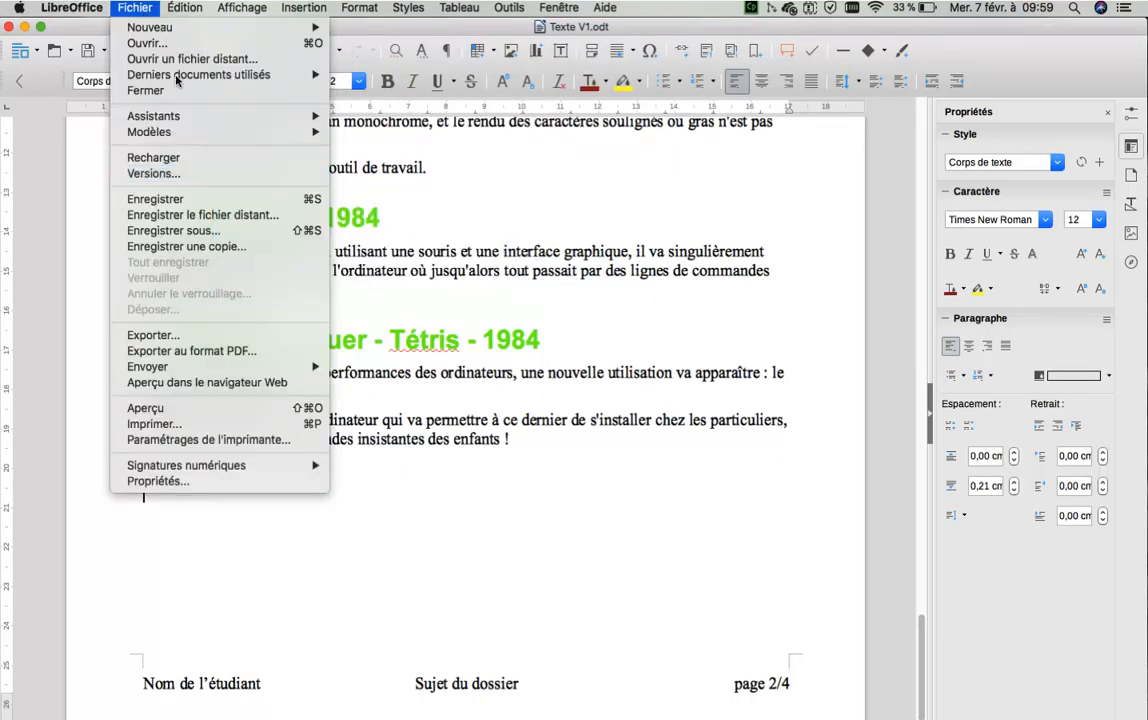
{"action": "left_click", "coordinate": [184, 174]}
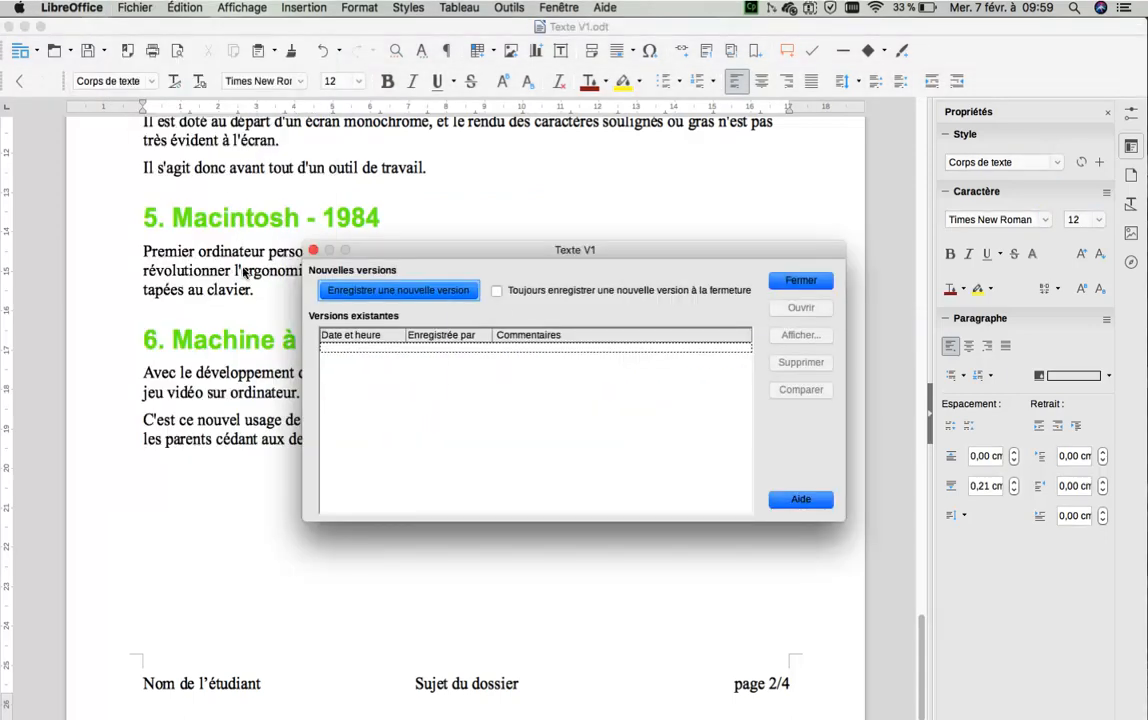
{"action": "left_click", "coordinate": [405, 290]}
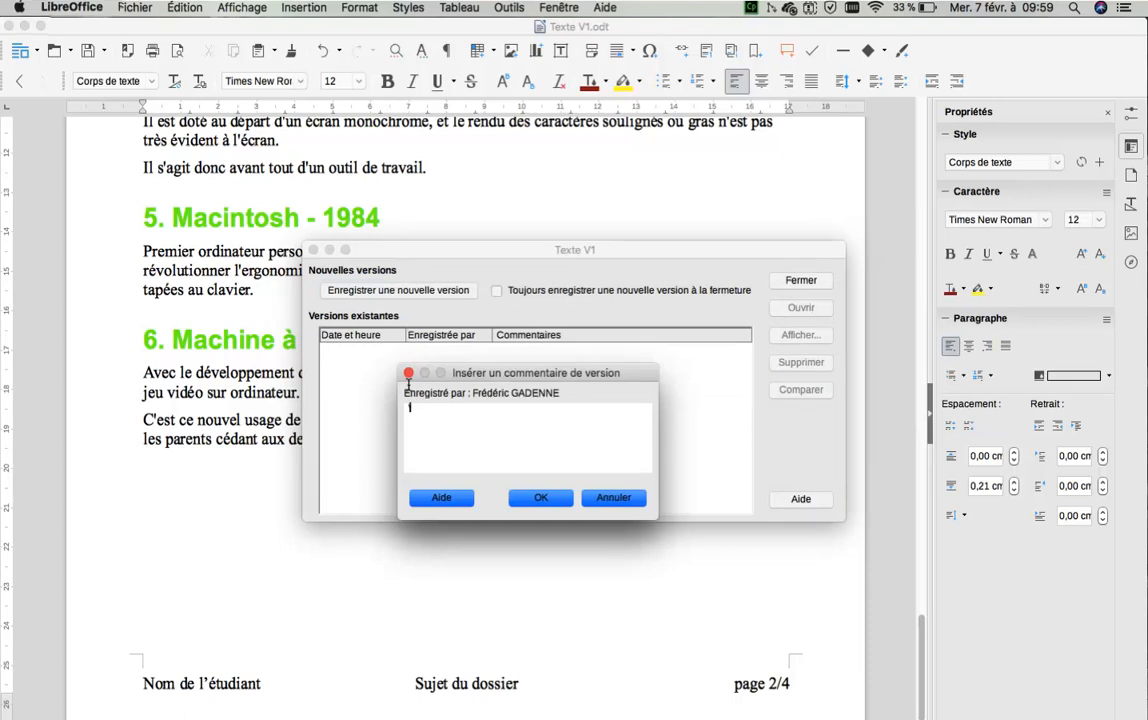
{"action": "type", "text": "Version de départ du document"}
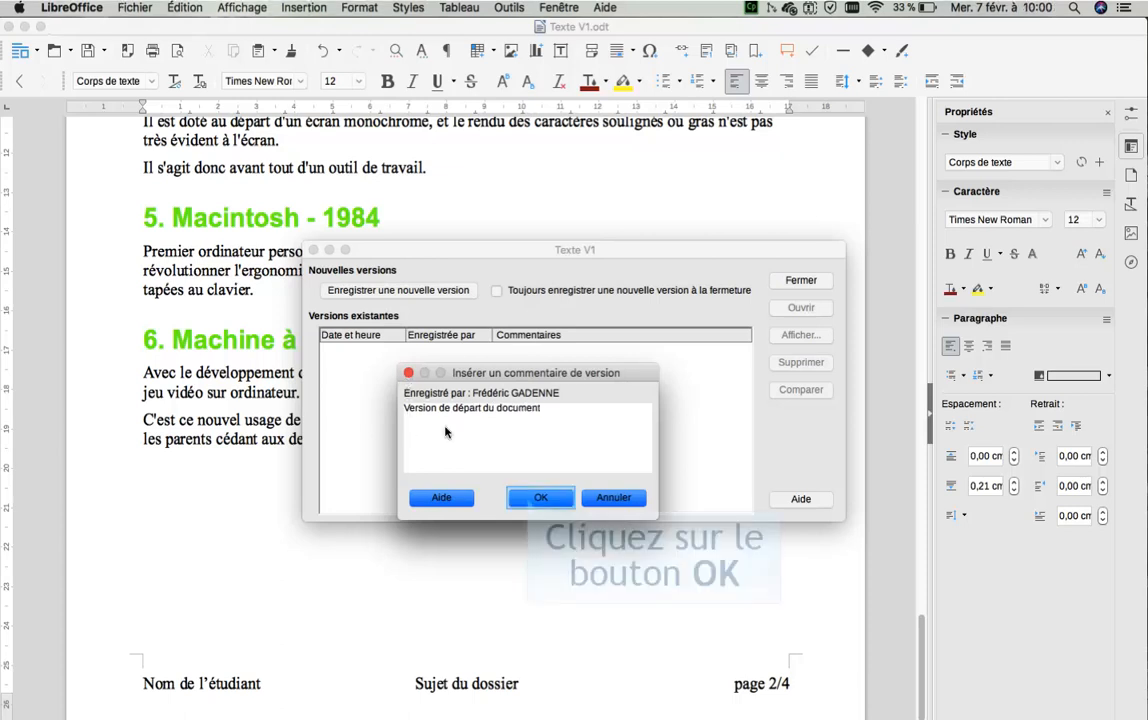
{"action": "left_click", "coordinate": [540, 497]}
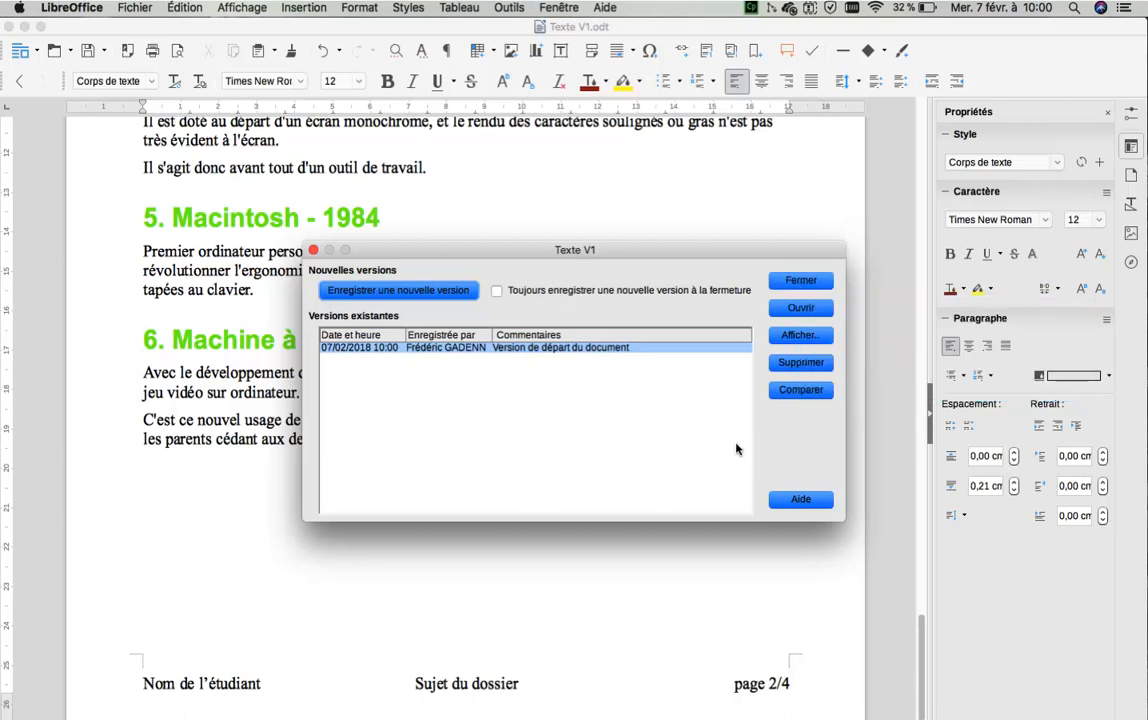
{"action": "left_click", "coordinate": [801, 281]}
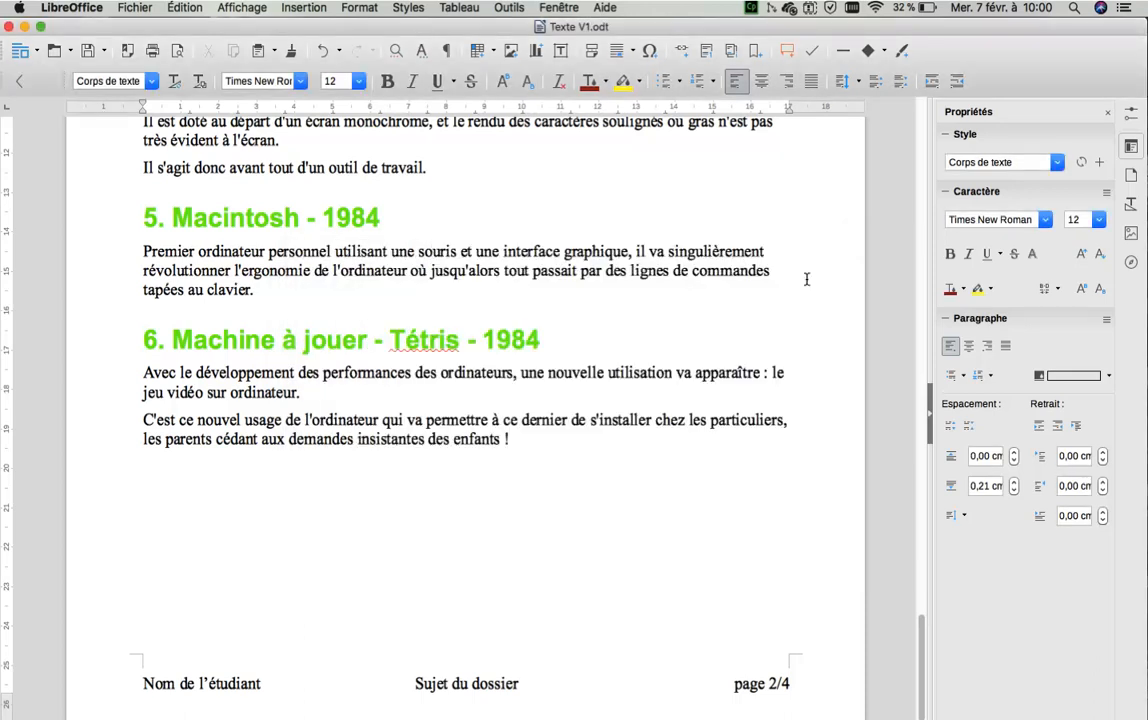
Step: Add the line "Machine à traiter l'image fixe - 1988" in the empty paragraph below section 6
{"action": "type", "text": "Machine "}
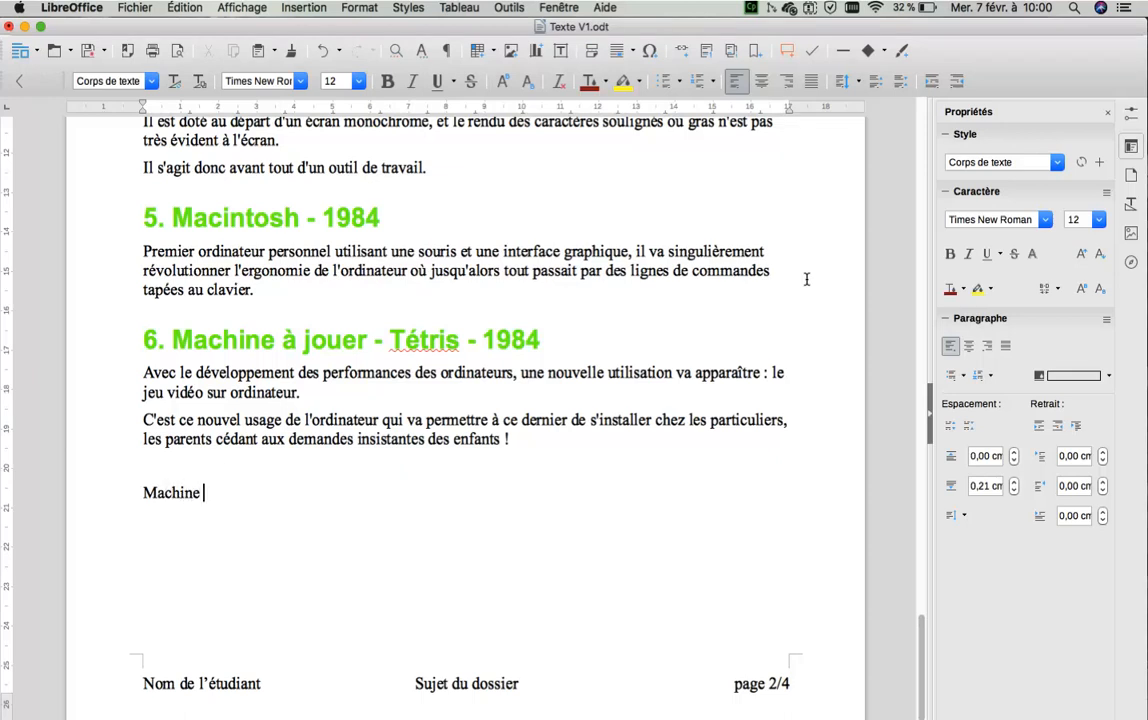
{"action": "type", "text": "à traiter "}
{"action": "type", "text": "l'ma"}
{"action": "key", "text": "BackSpace"}
{"action": "key", "text": "BackSpace"}
{"action": "type", "text": "image fixe"}
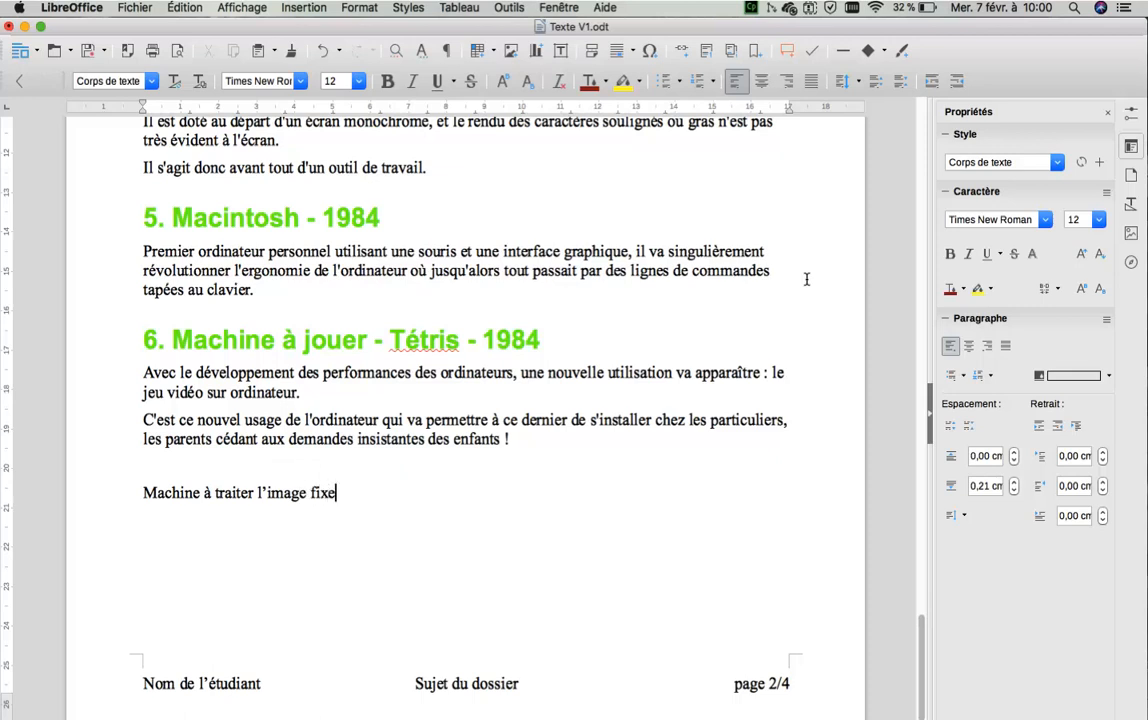
{"action": "type", "text": " - 1988"}
Step: Apply the "Titre 1" paragraph style to the line "Machine à traiter l'image fixe - 1988"
{"action": "left_click", "coordinate": [1131, 112]}
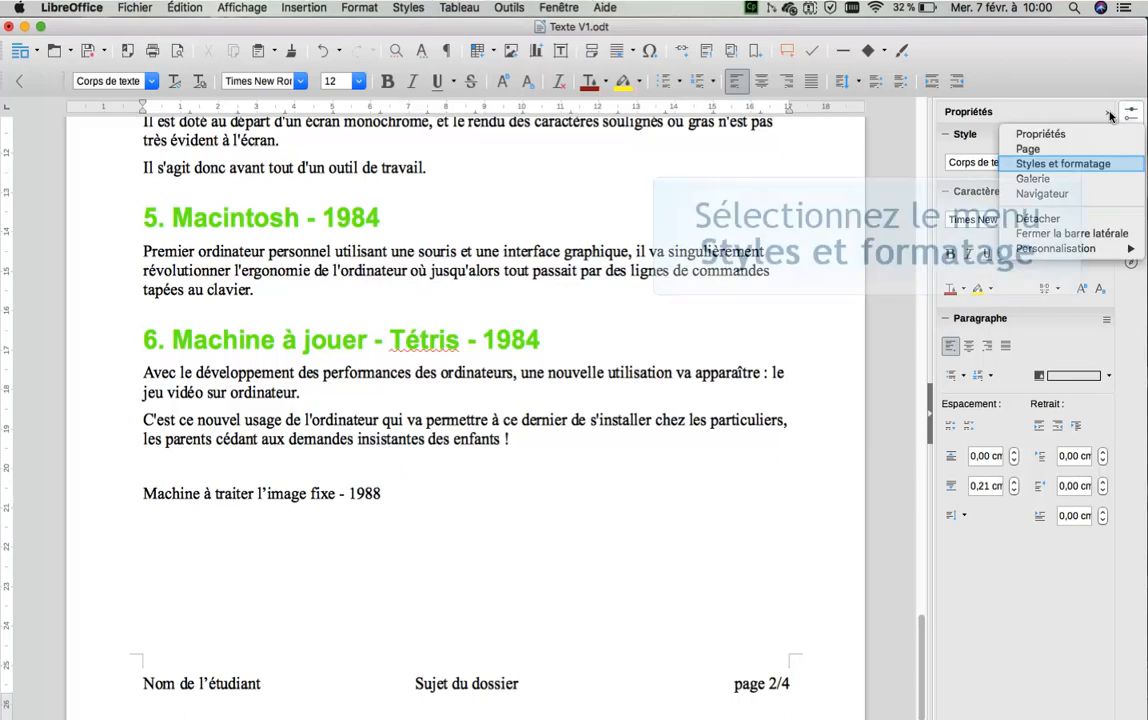
{"action": "left_click", "coordinate": [1071, 164]}
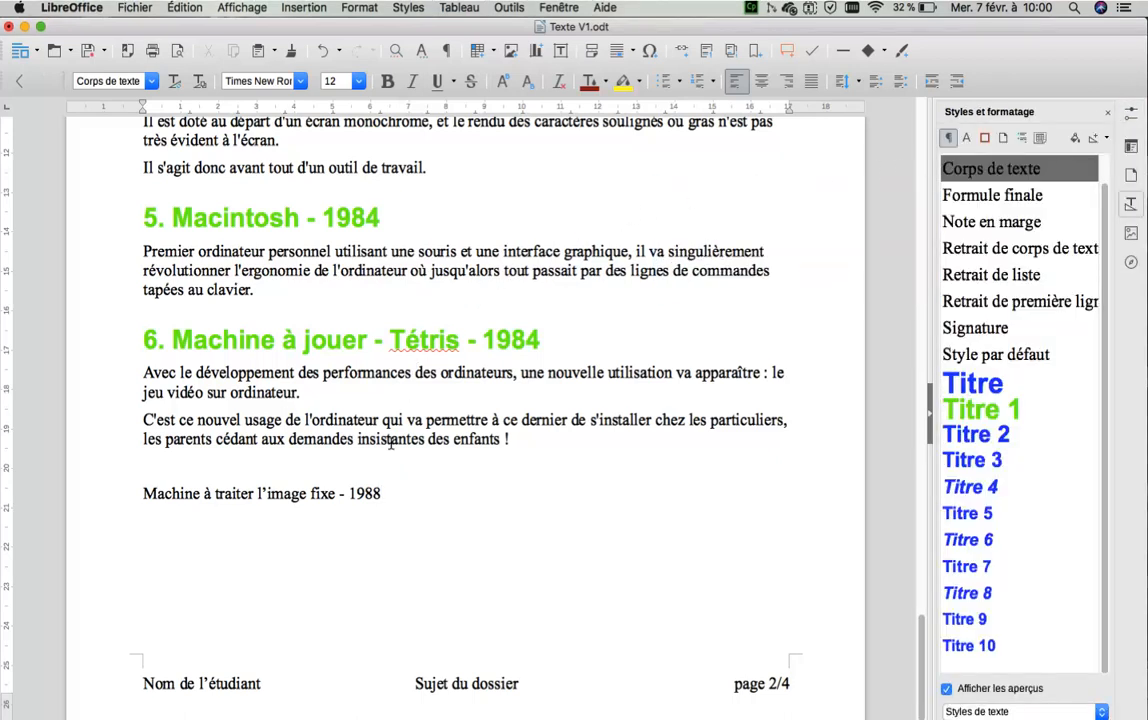
{"action": "left_click_drag", "start_coordinate": [384, 493], "coordinate": [125, 491]}
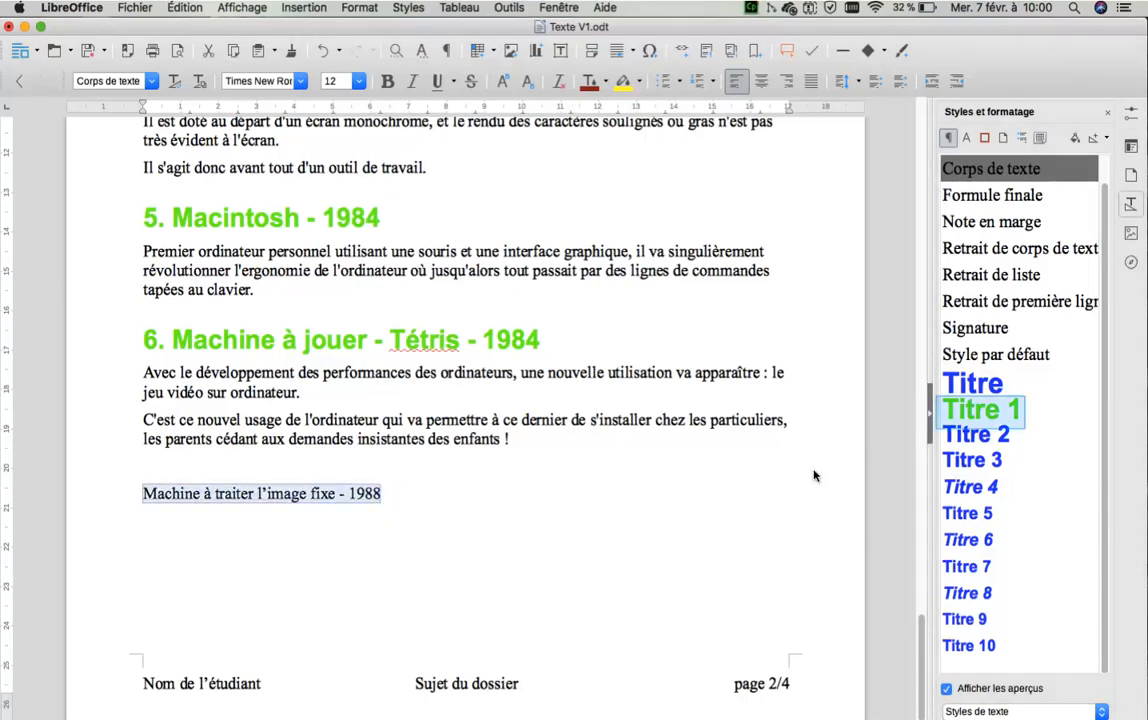
{"action": "double_click", "coordinate": [955, 408]}
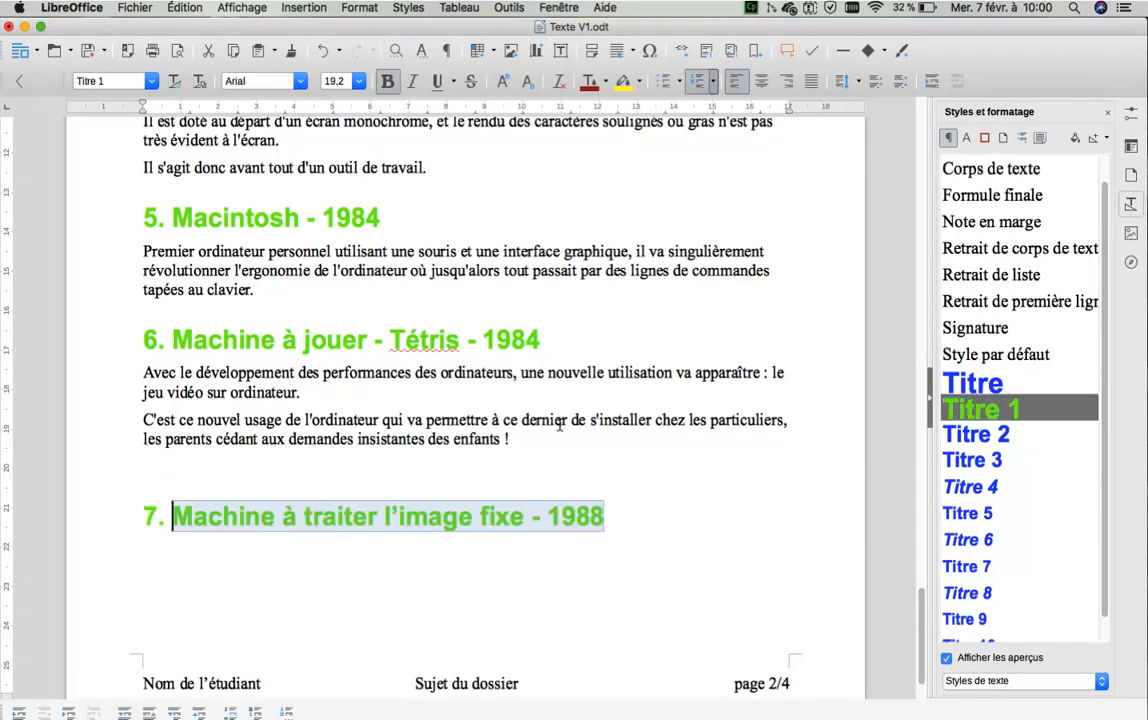
{"action": "left_click", "coordinate": [221, 586]}
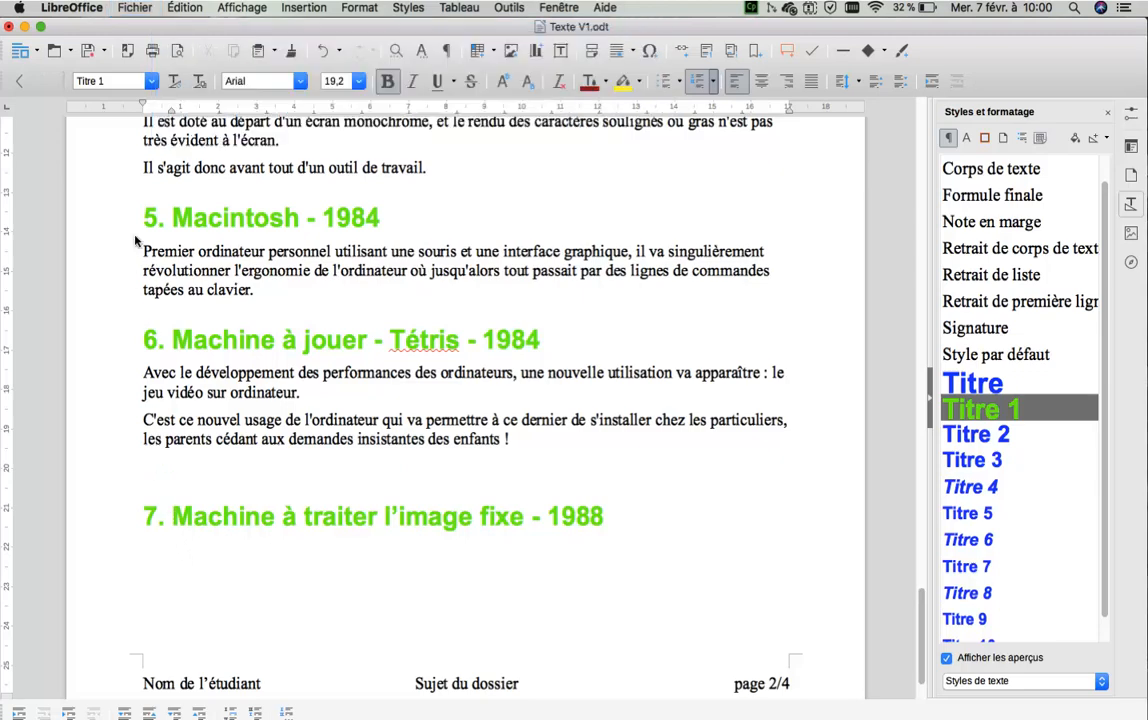
Step: Save another version of the document with the comment "Intégration du paragraphe 7"
{"action": "left_click", "coordinate": [131, 10]}
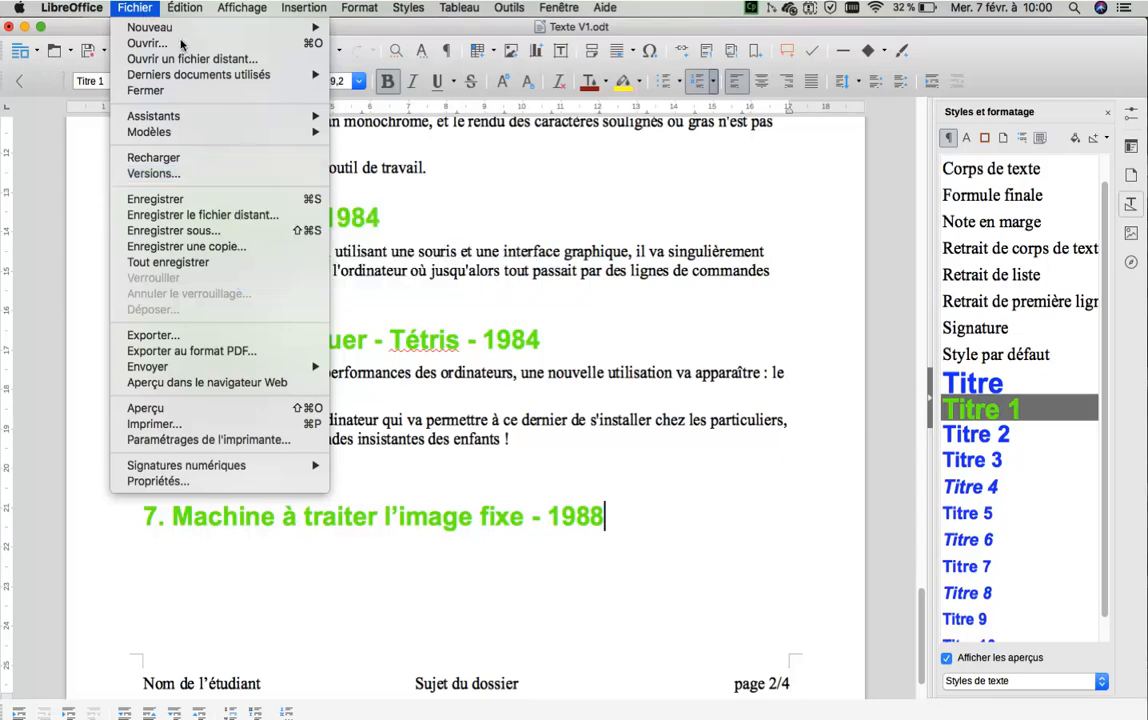
{"action": "left_click", "coordinate": [200, 173]}
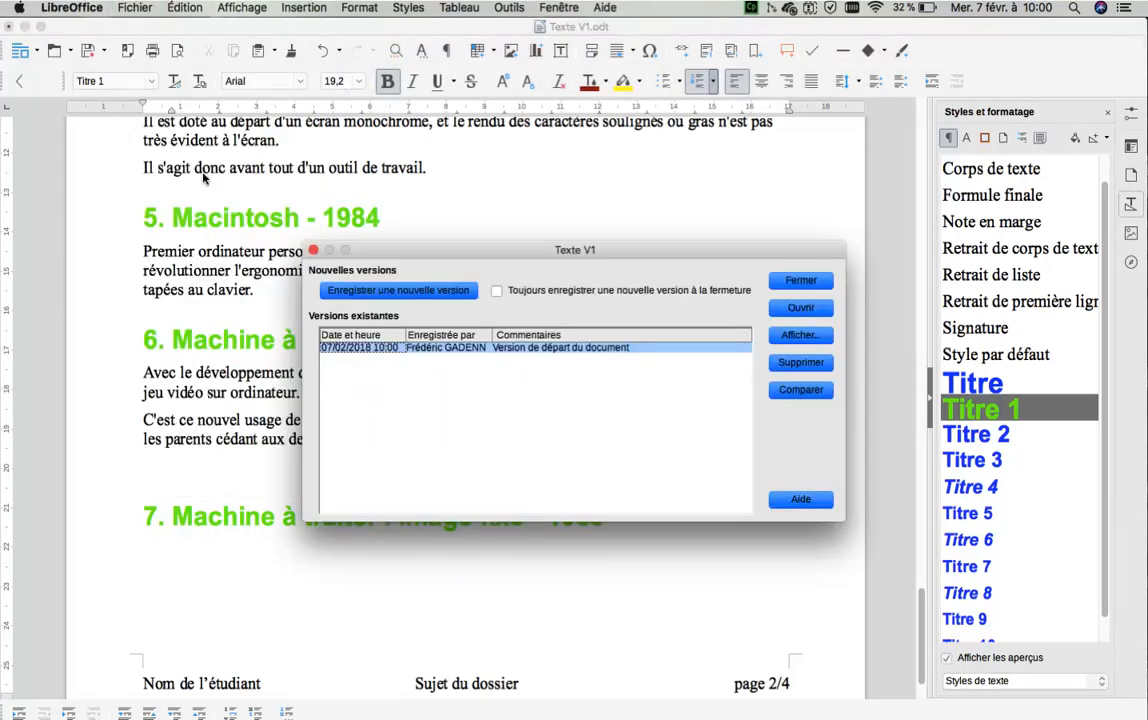
{"action": "left_click", "coordinate": [424, 291]}
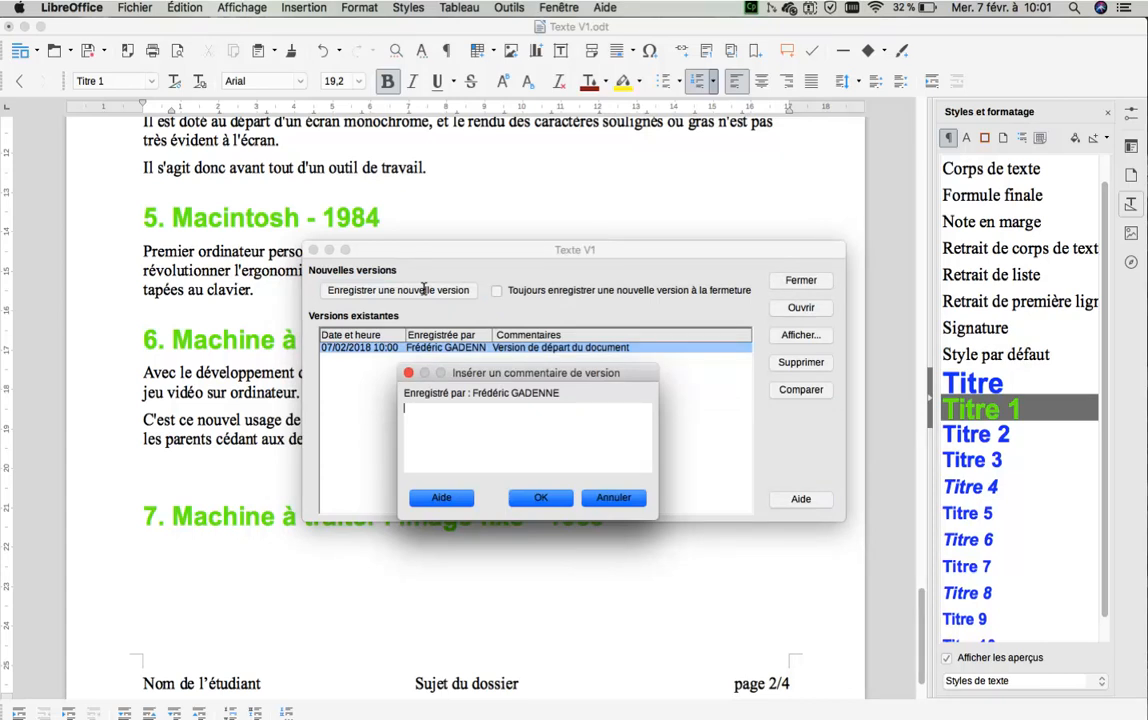
{"action": "type", "text": "Intégration du arargraohe"}
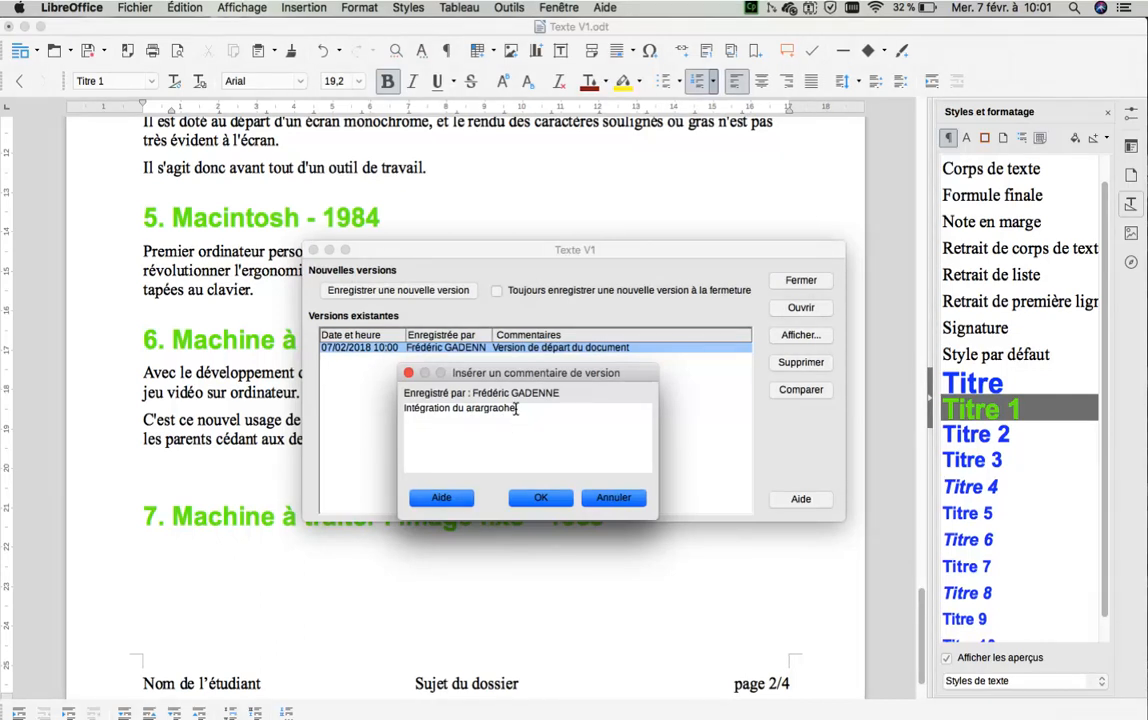
{"action": "left_click_drag", "start_coordinate": [516, 408], "coordinate": [465, 408]}
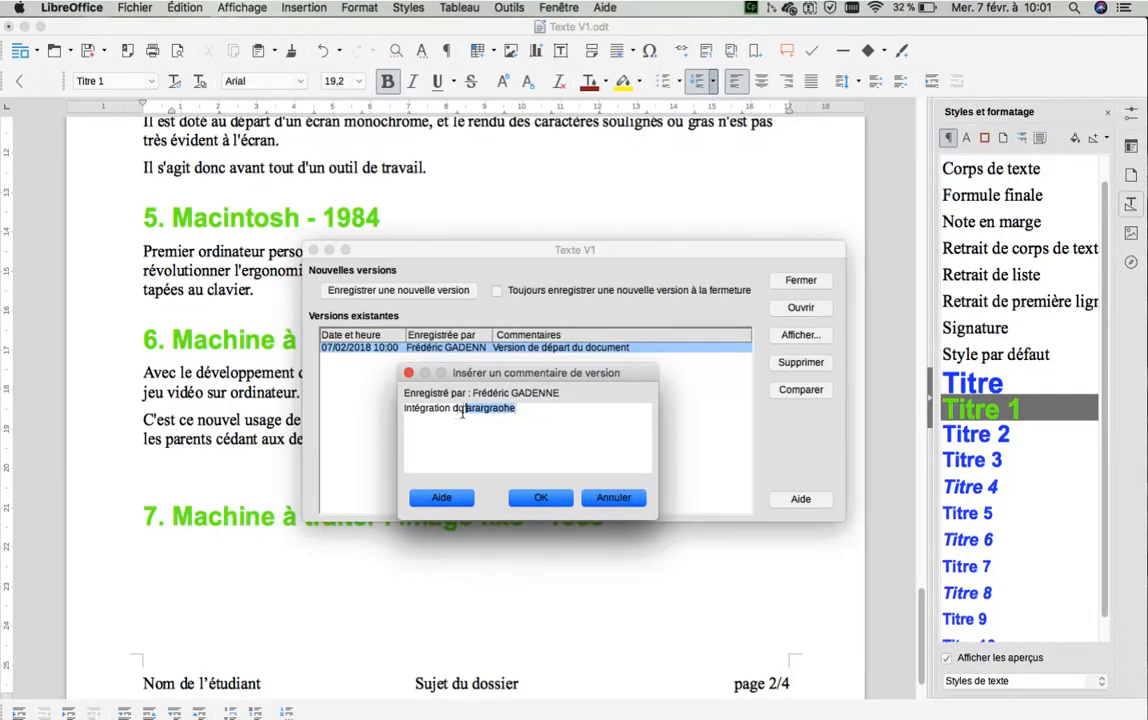
{"action": "type", "text": "paragrap"}
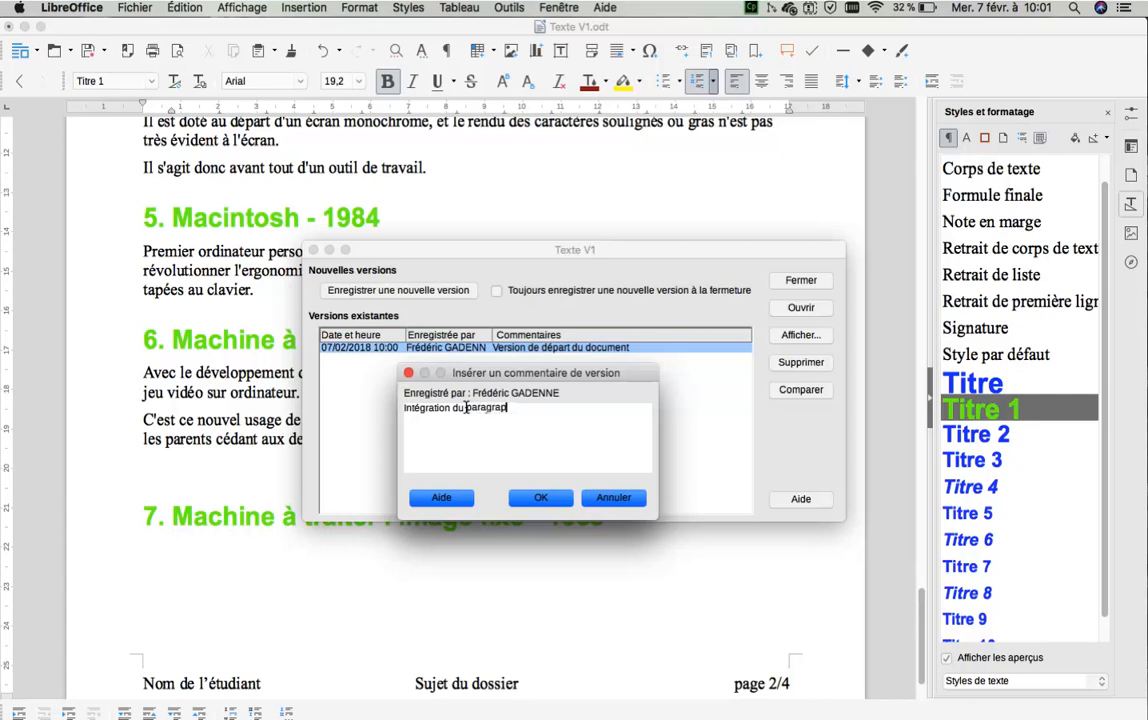
{"action": "type", "text": "he 7"}
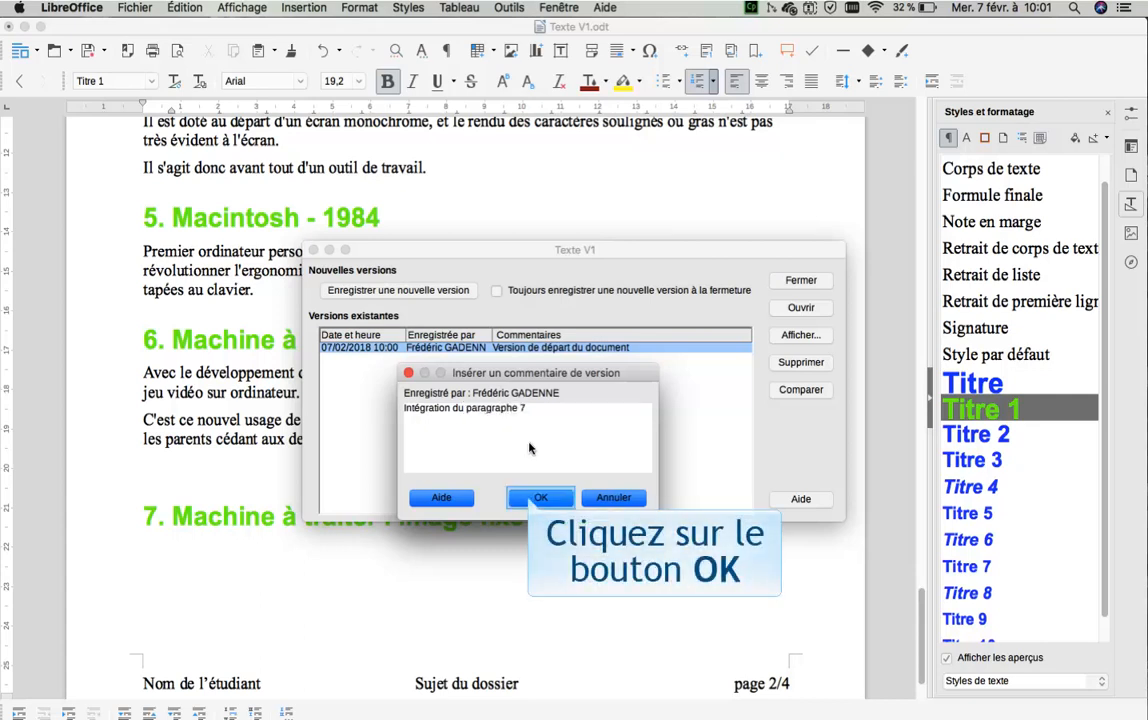
{"action": "left_click", "coordinate": [540, 499]}
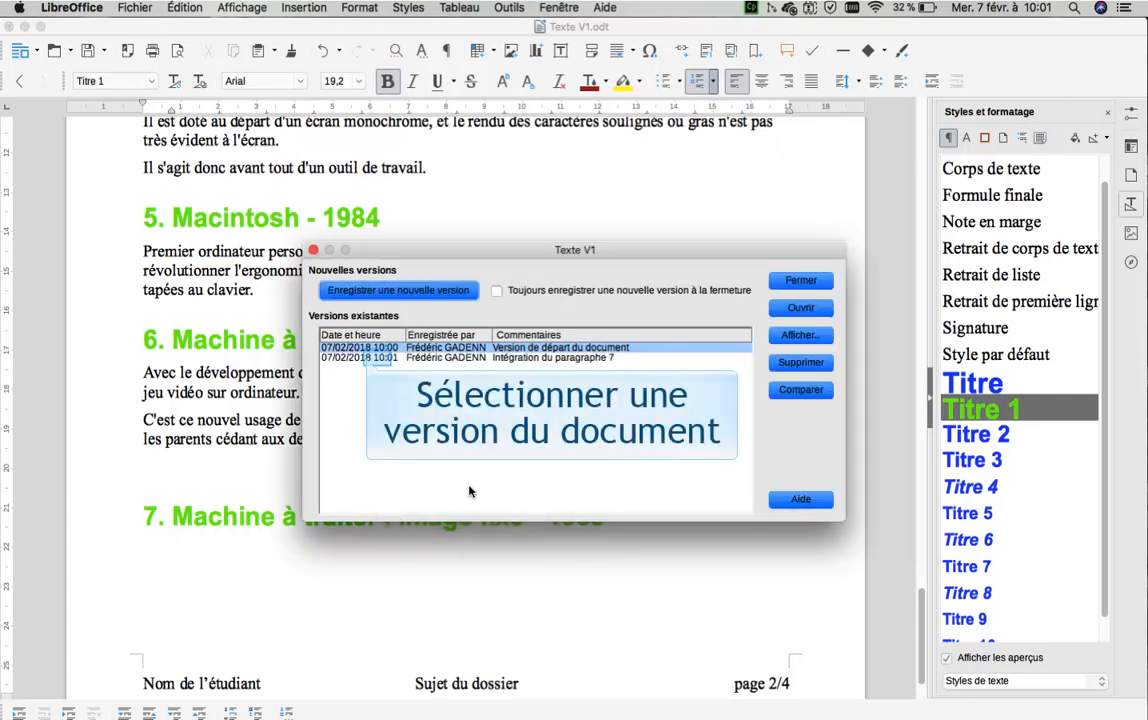
Step: Compare the current document with the saved version "Version de départ du document"
{"action": "left_click", "coordinate": [378, 358]}
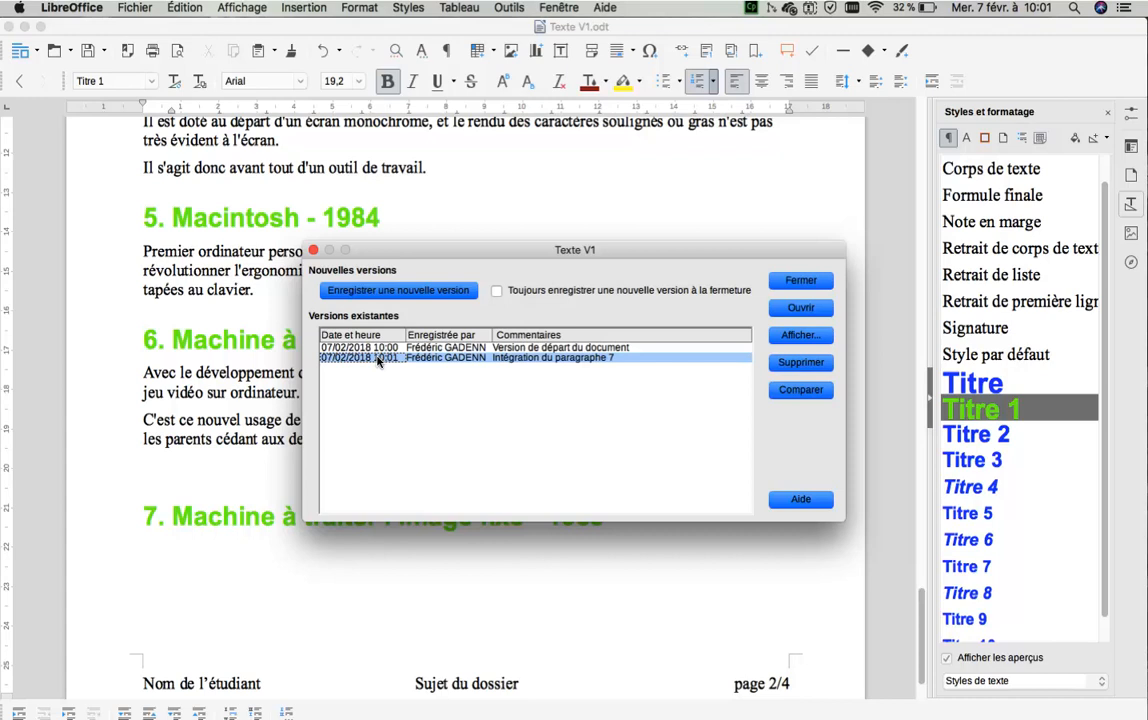
{"action": "left_click", "coordinate": [554, 348]}
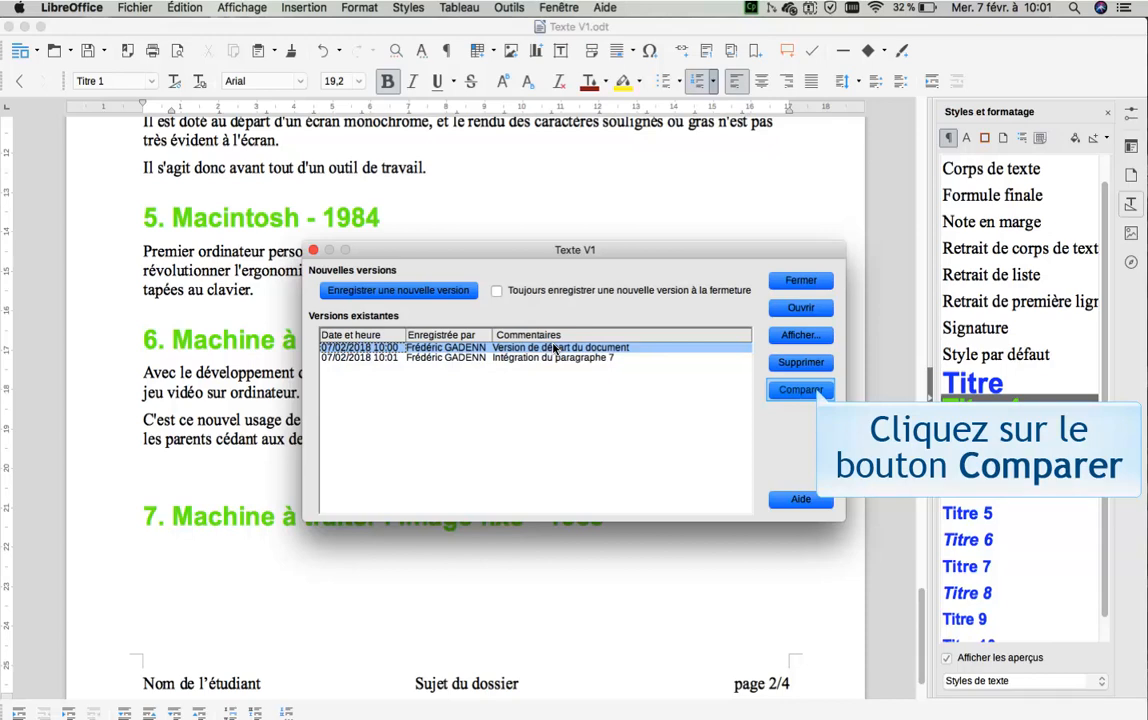
{"action": "left_click", "coordinate": [801, 390]}
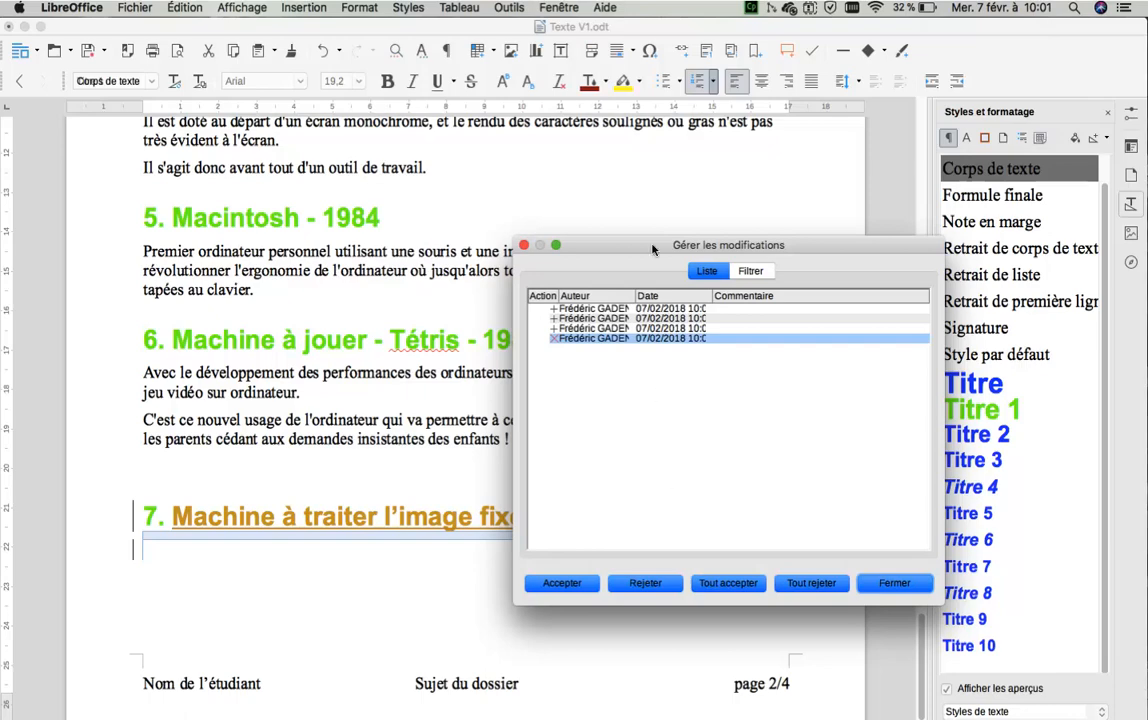
Step: Move the change manager clear of heading 7, accept the selected change and close the manager
{"action": "left_click_drag", "start_coordinate": [652, 250], "coordinate": [789, 287]}
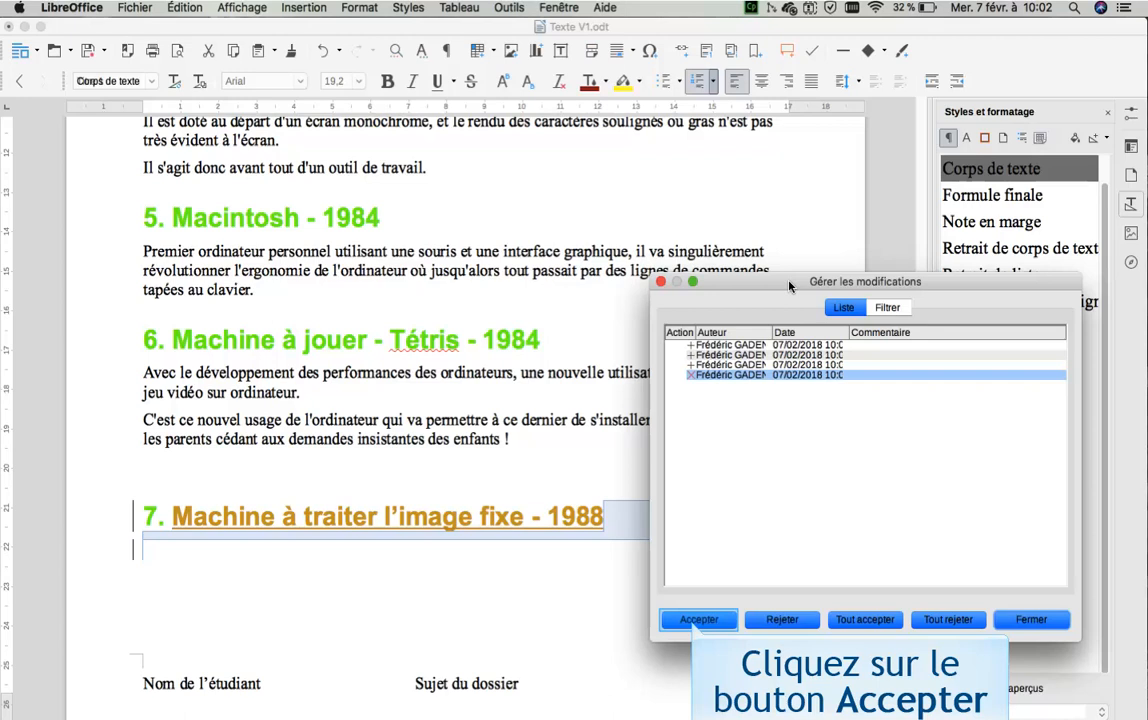
{"action": "left_click", "coordinate": [702, 622]}
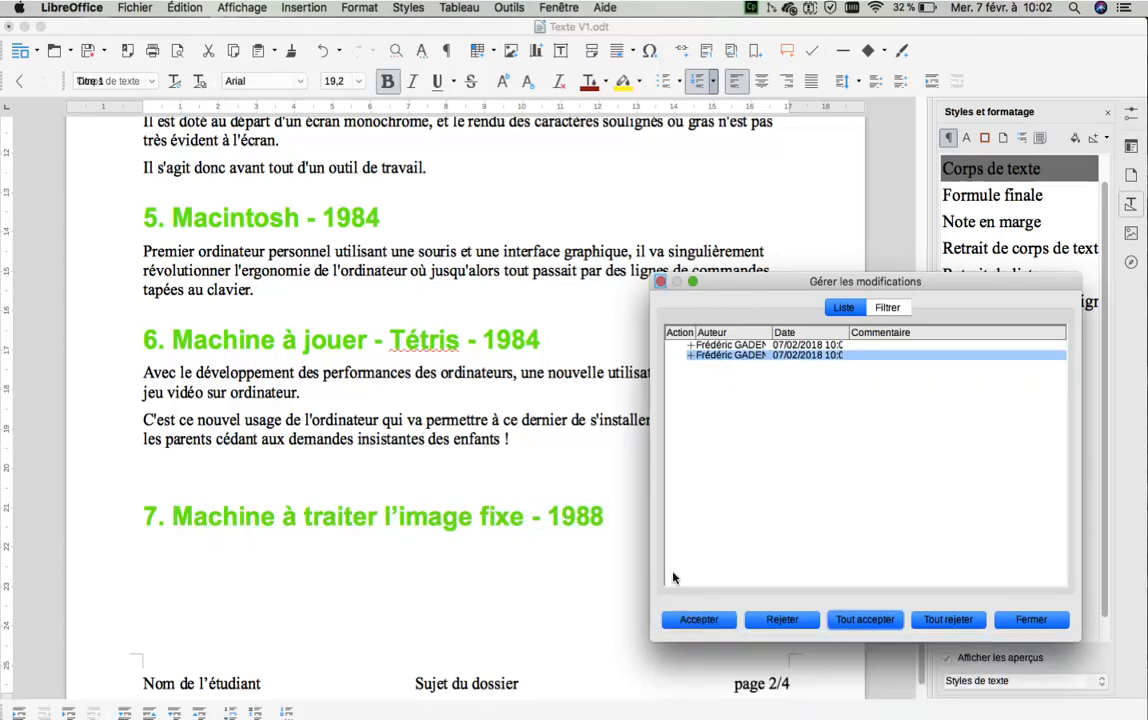
{"action": "left_click", "coordinate": [660, 282]}
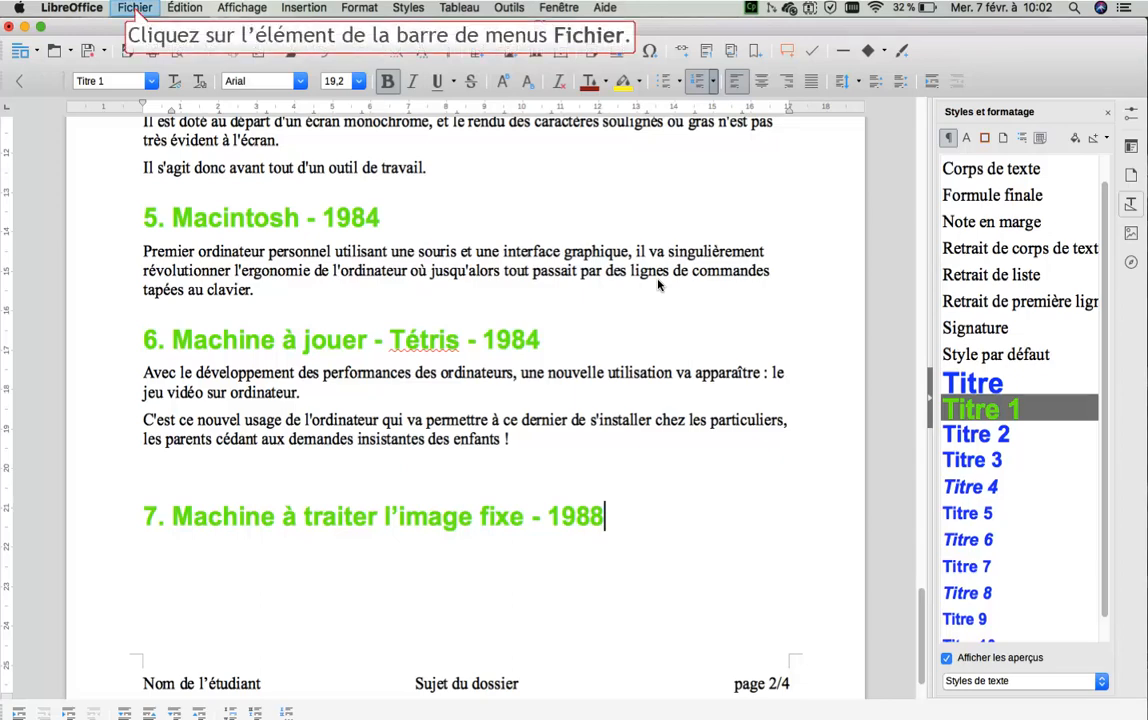
Step: Reopen the document's list of saved versions and select "Intégration du paragraphe 7"
{"action": "left_click", "coordinate": [135, 10]}
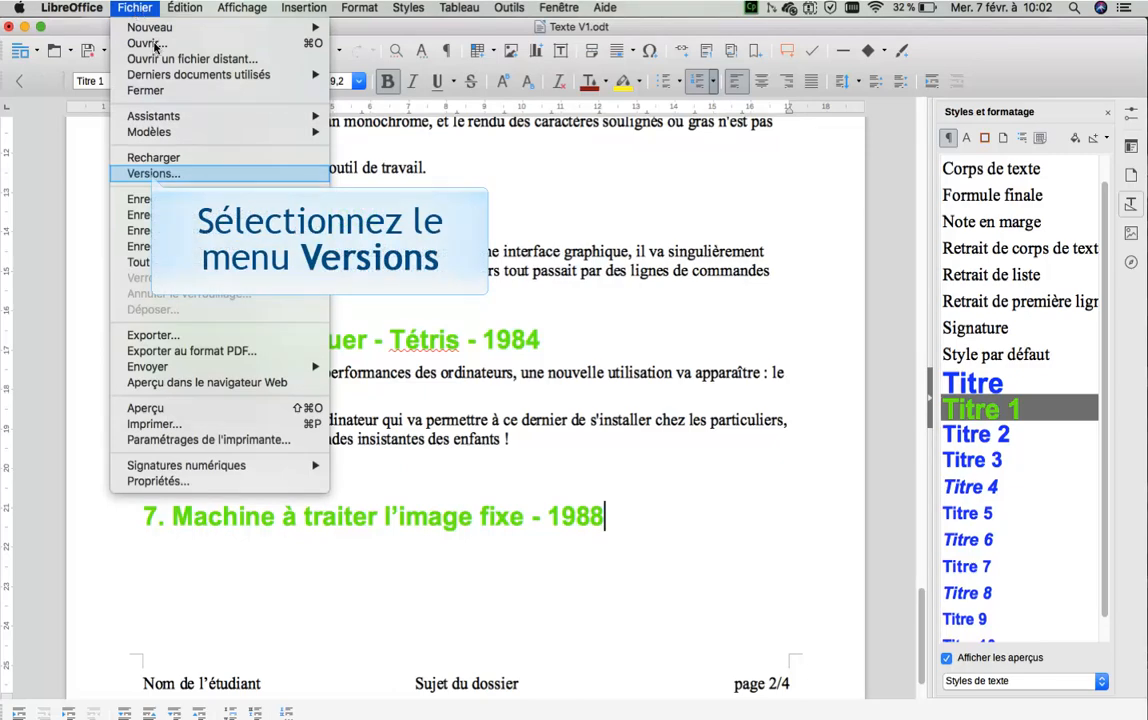
{"action": "left_click", "coordinate": [153, 172]}
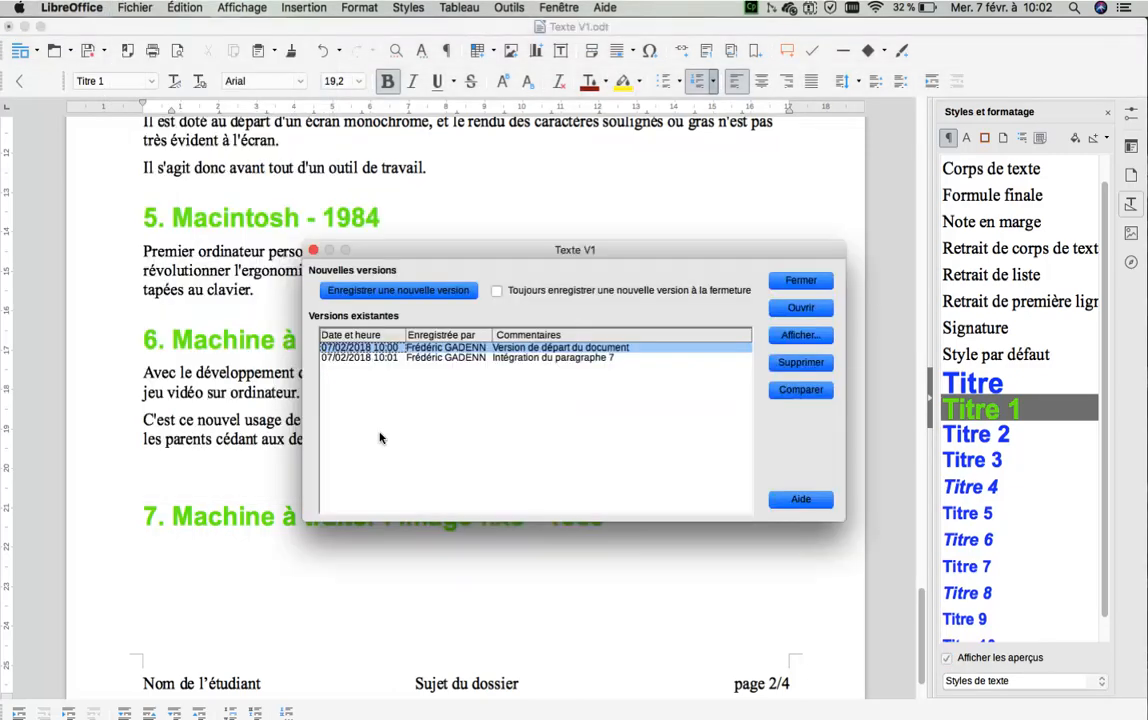
{"action": "left_click", "coordinate": [430, 358]}
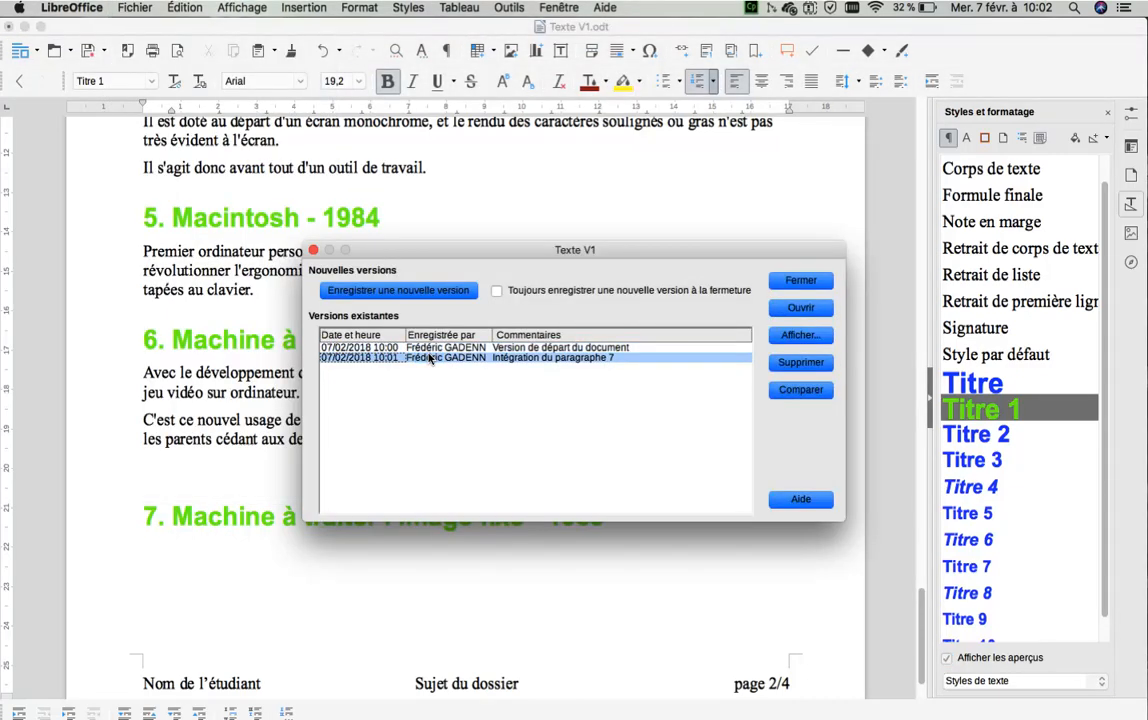